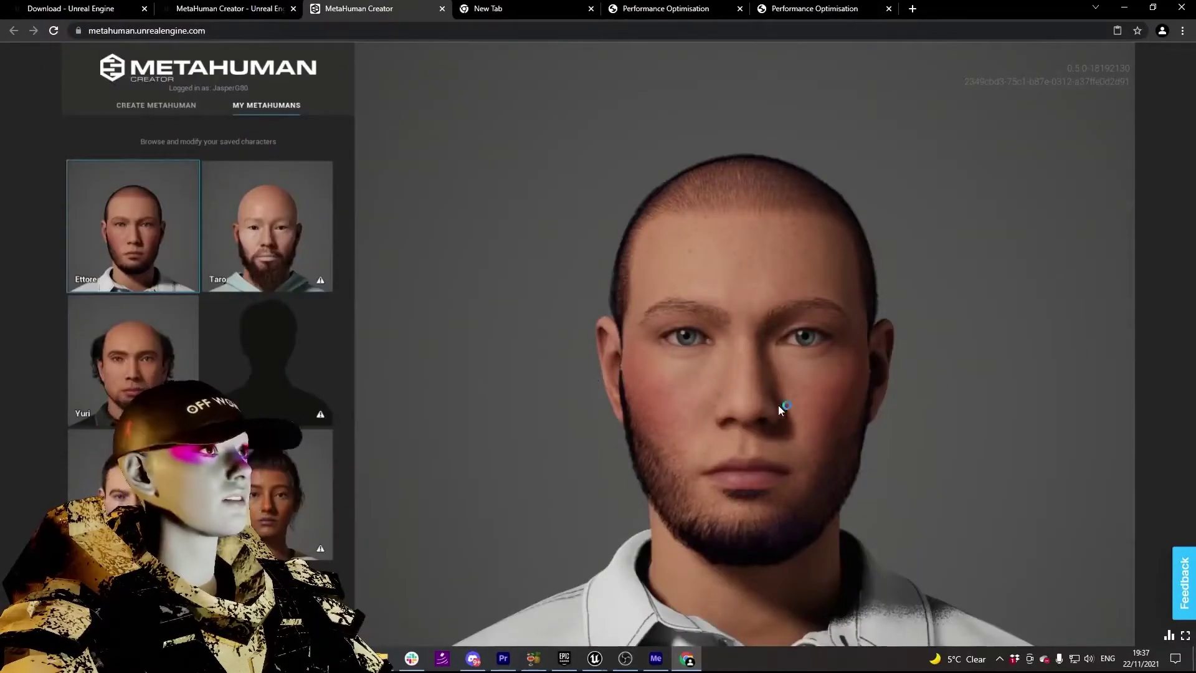
Check the Unreal Editor level from the taskbar, then return to MetaHuman Creator in the browser
{"action": "left_click", "coordinate": [594, 658]}
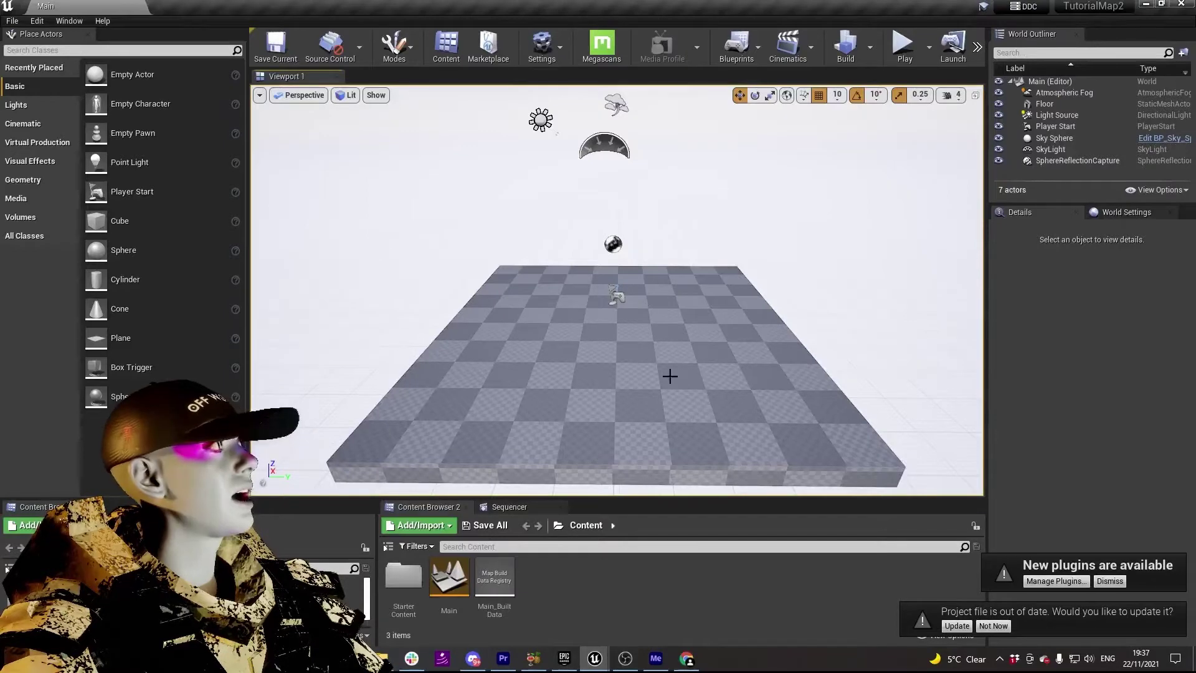
{"action": "left_click", "coordinate": [686, 658]}
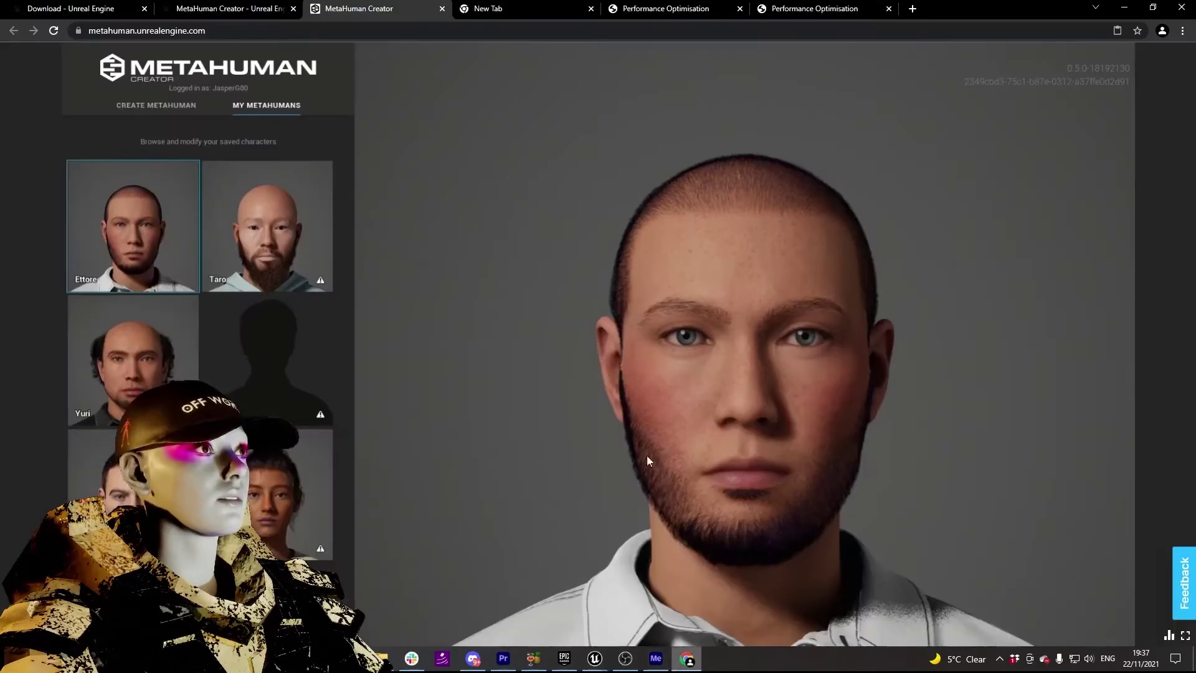
Search Google for 'quixel bridge' and open the Quixel Bridge product page
{"action": "left_click", "coordinate": [492, 9]}
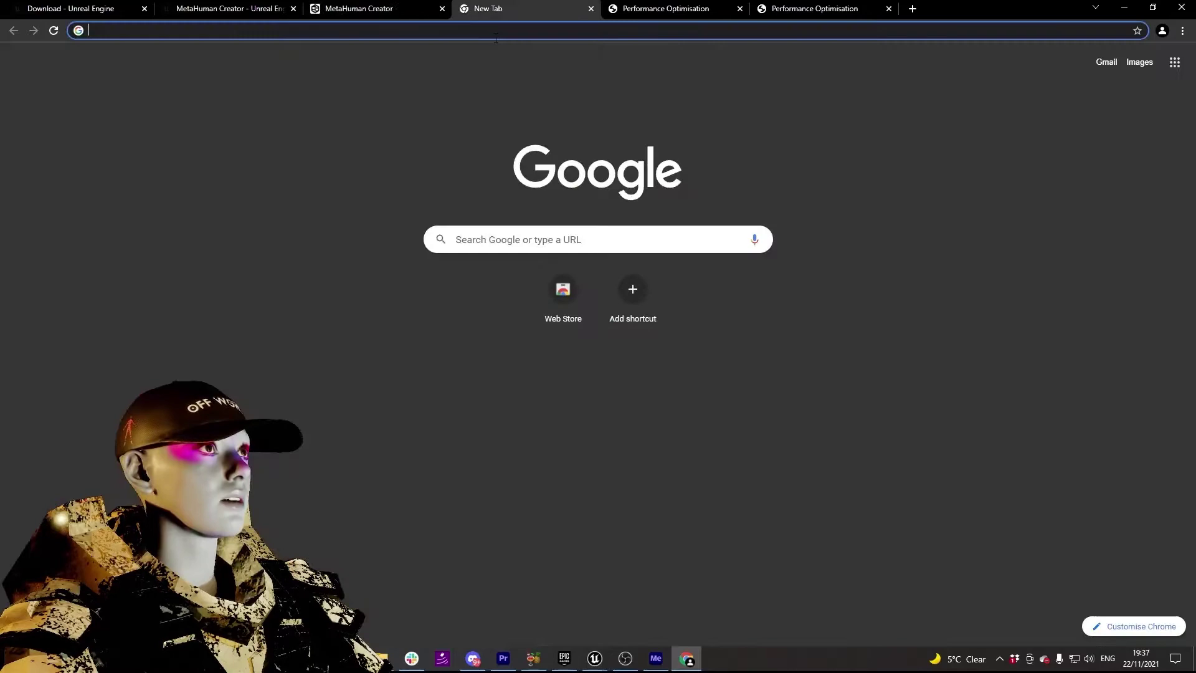
{"action": "type", "text": "quixel bridge"}
{"action": "key", "text": "Return"}
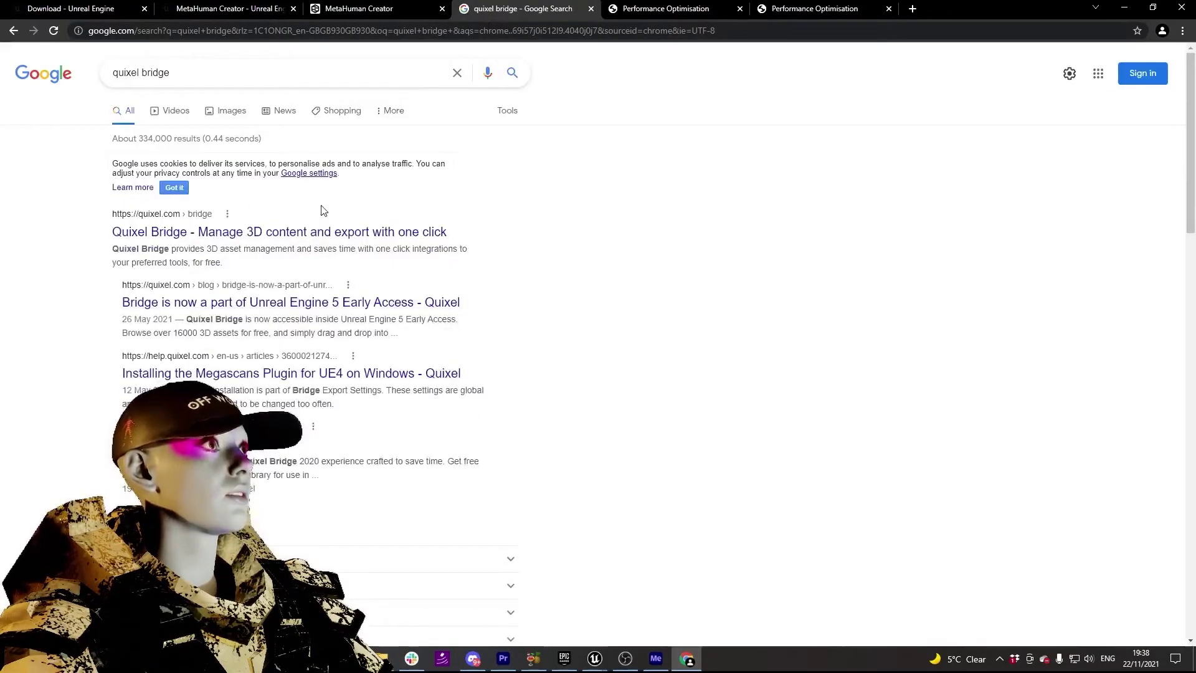
{"action": "left_click", "coordinate": [324, 237]}
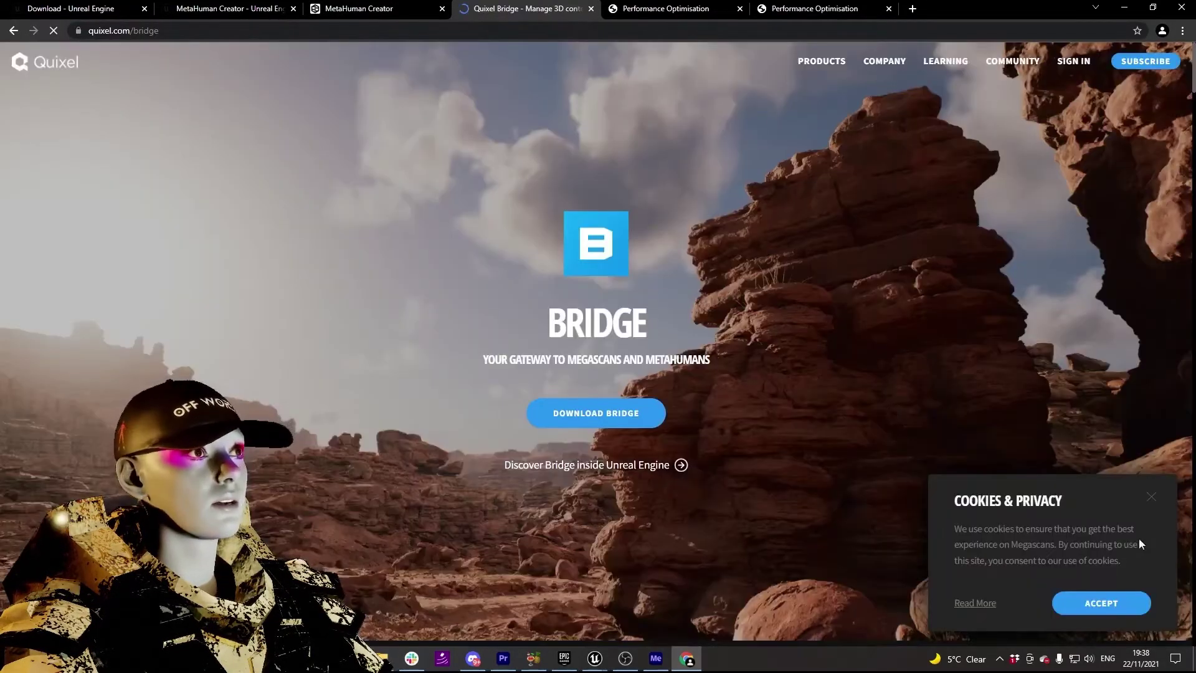
Dismiss the cookie and newsletter popups, then download and open the Bridge installer
{"action": "left_click", "coordinate": [1151, 498]}
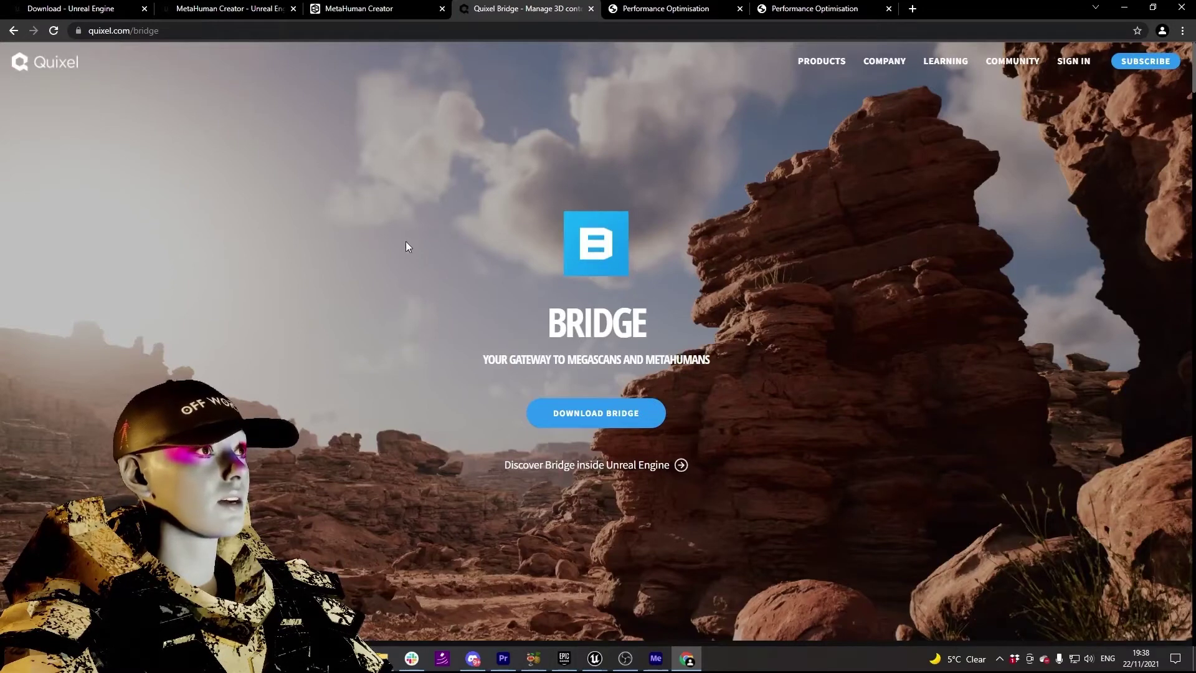
{"action": "left_click", "coordinate": [1151, 472]}
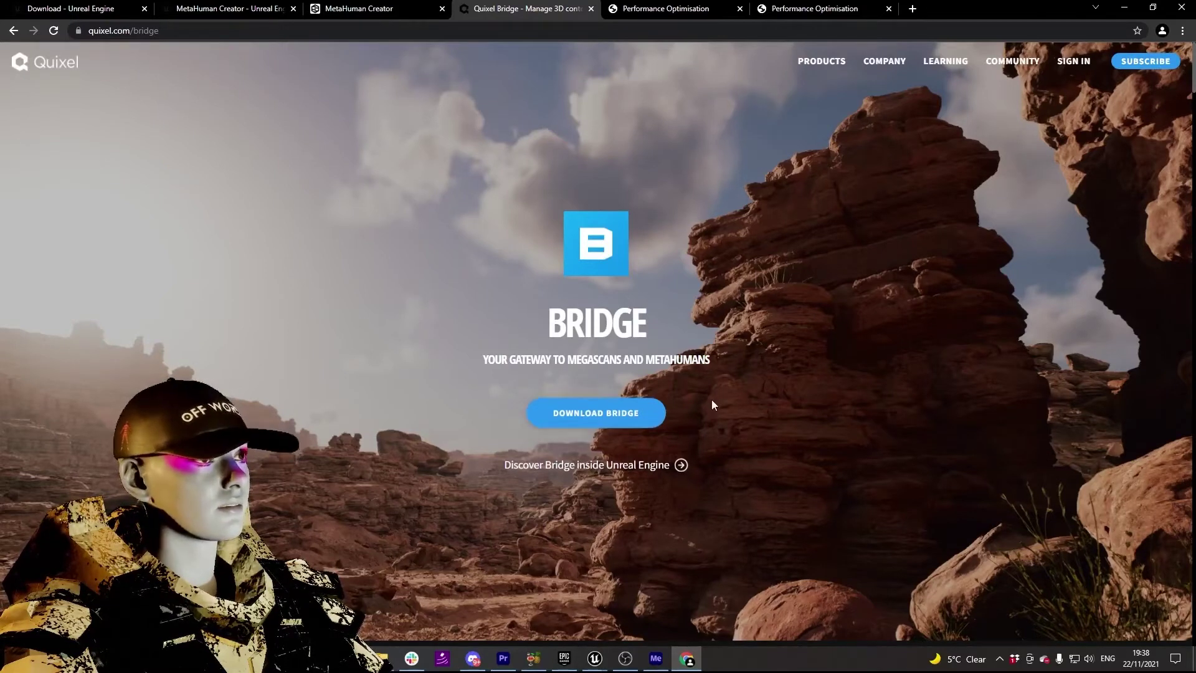
{"action": "left_click", "coordinate": [586, 416]}
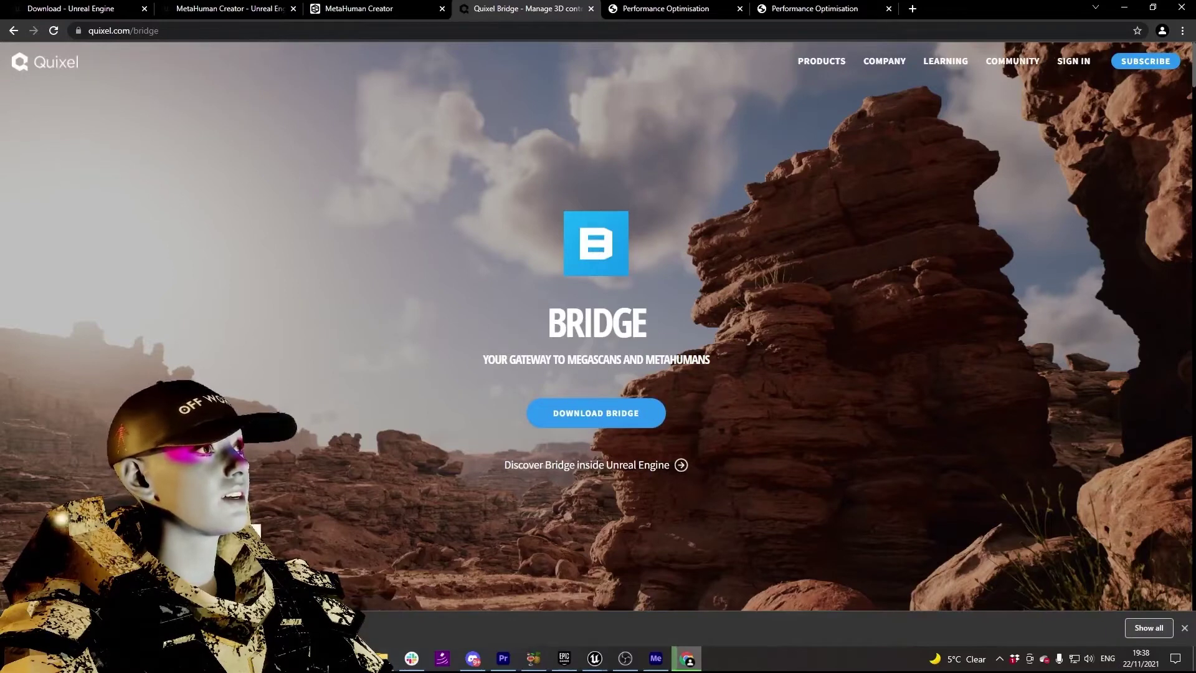
{"action": "left_click", "coordinate": [74, 628]}
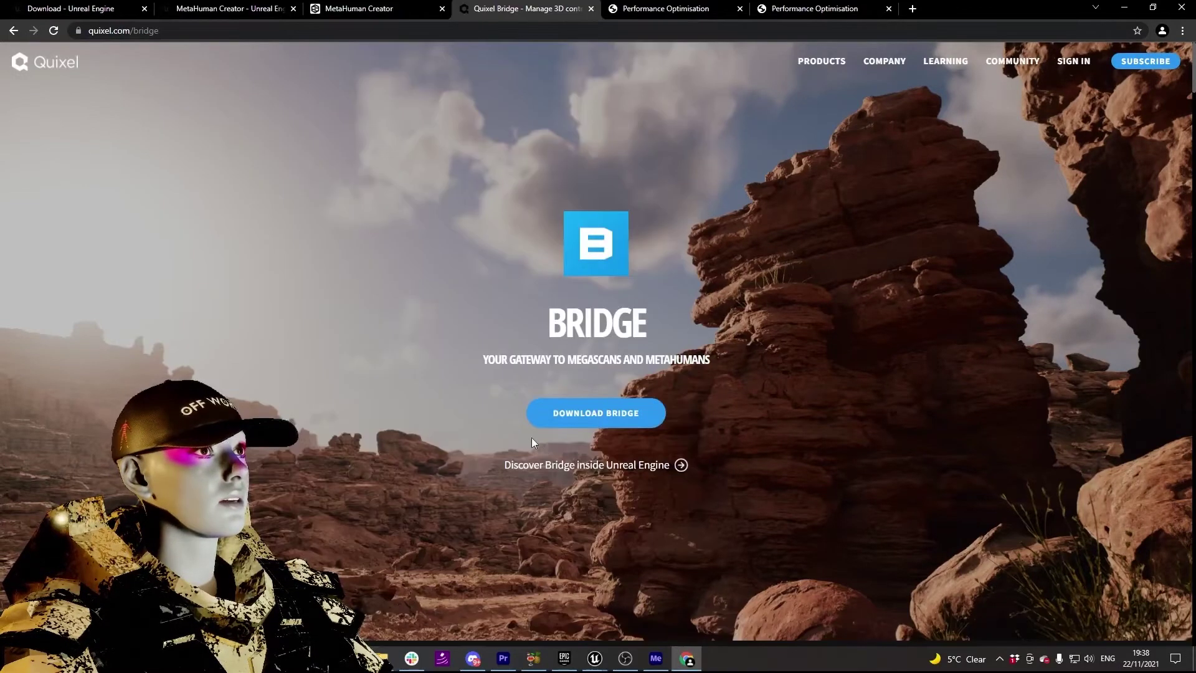
Launch the Quixel Bridge app by searching 'bridge' in the Start menu
{"action": "key", "text": "super"}
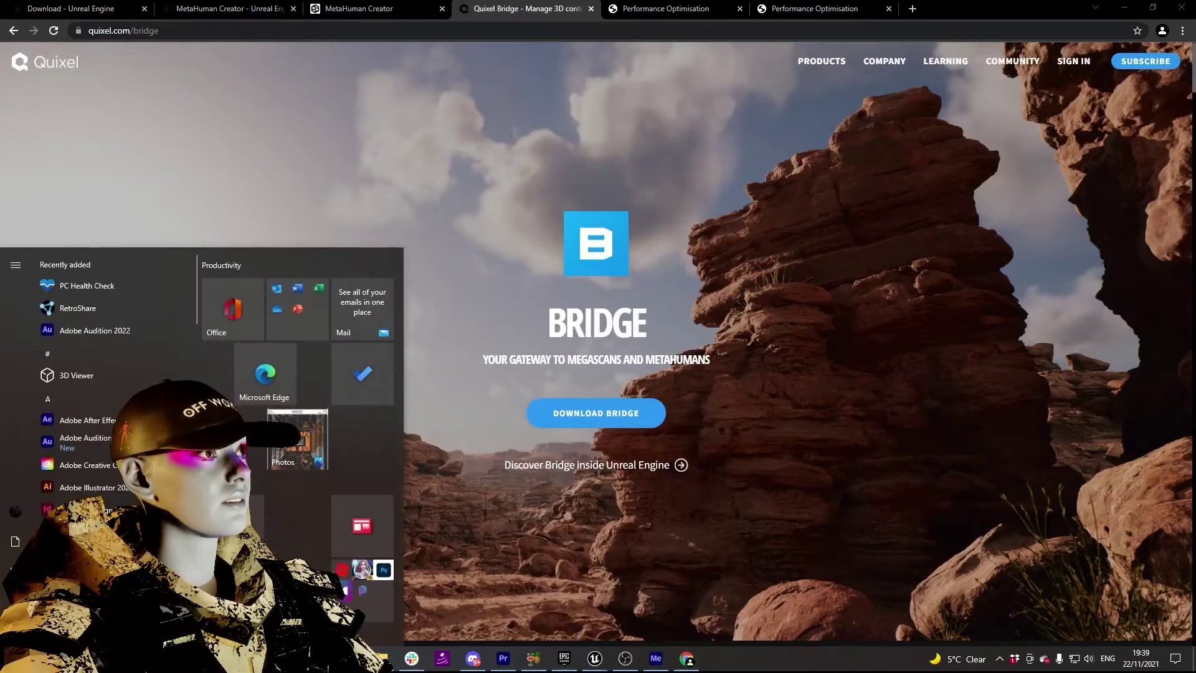
{"action": "key", "text": "Escape"}
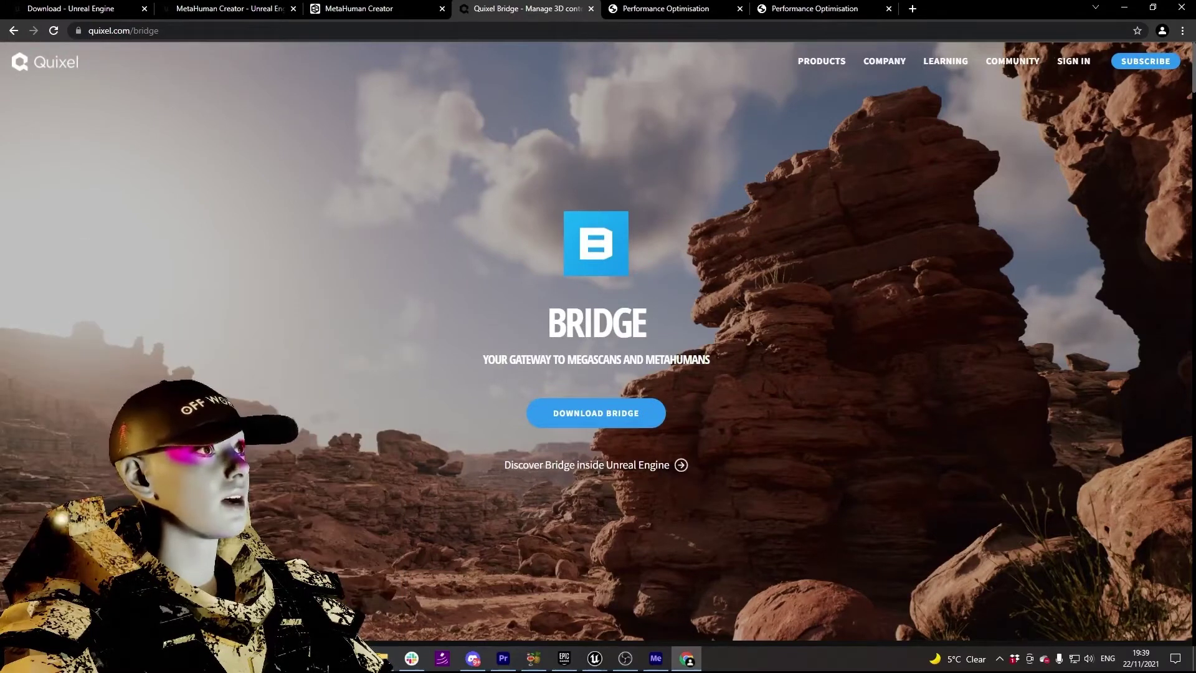
{"action": "key", "text": "super"}
{"action": "type", "text": "bridge"}
{"action": "key", "text": "Return"}
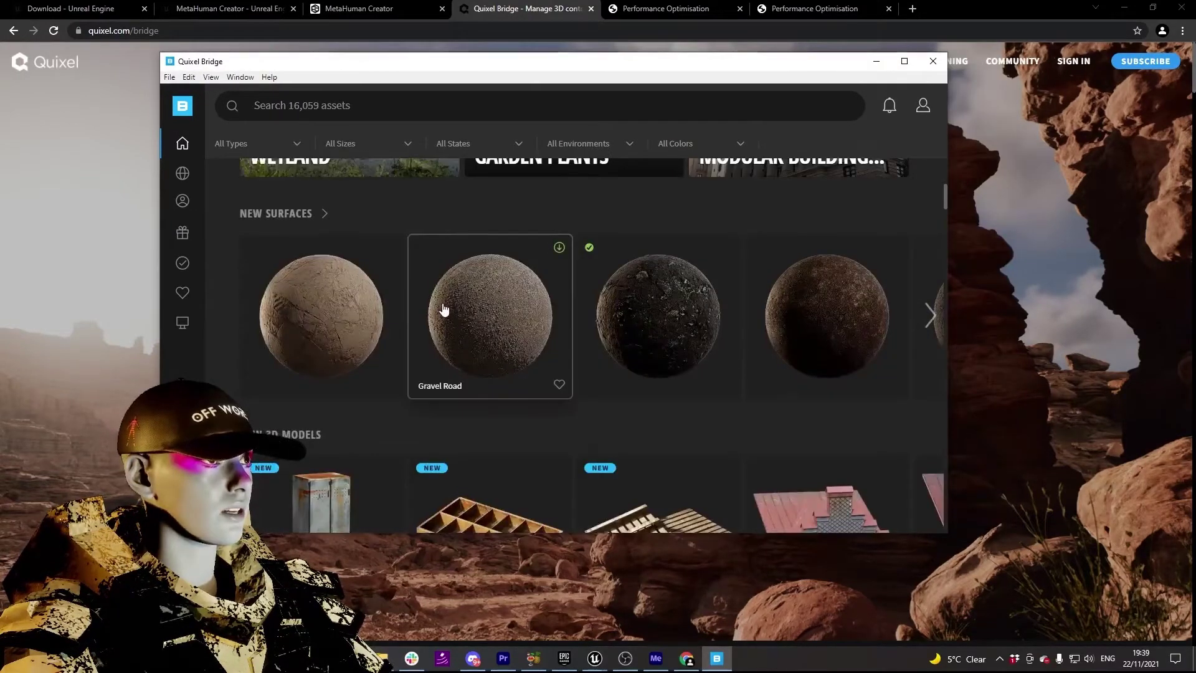
Browse the new surfaces and new 3D models carousels on Bridge's home page
{"action": "scroll", "coordinate": [443, 310], "scroll_direction": "down", "scroll_amount": 1}
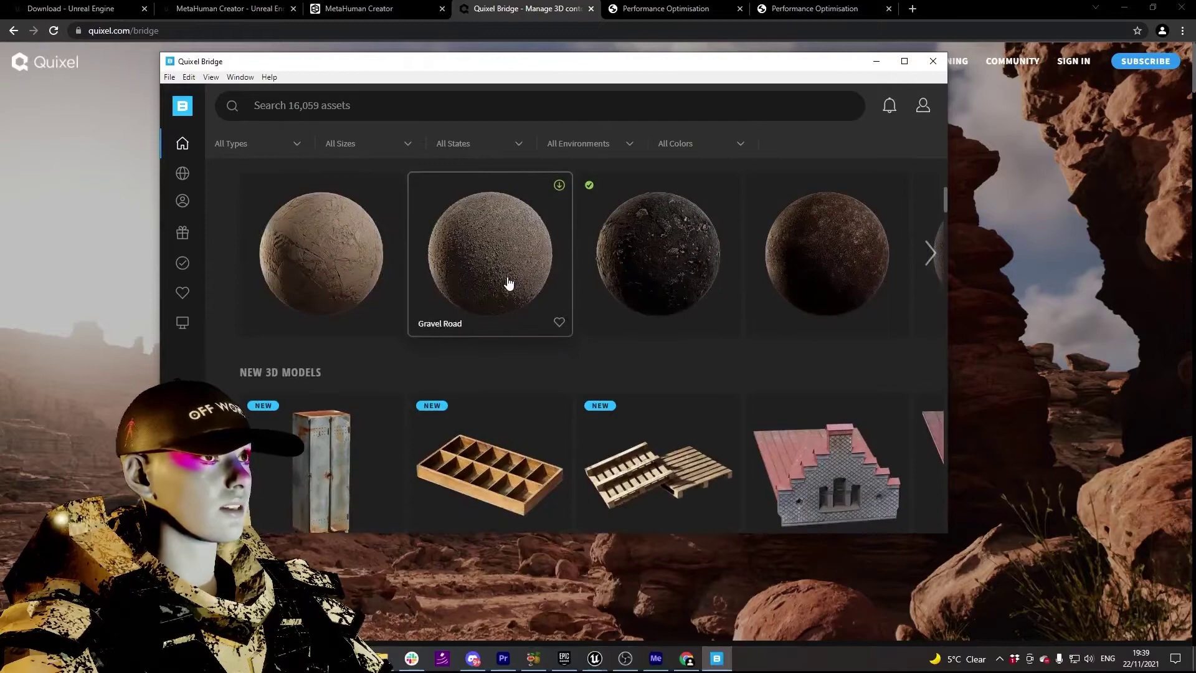
{"action": "left_click", "coordinate": [931, 253]}
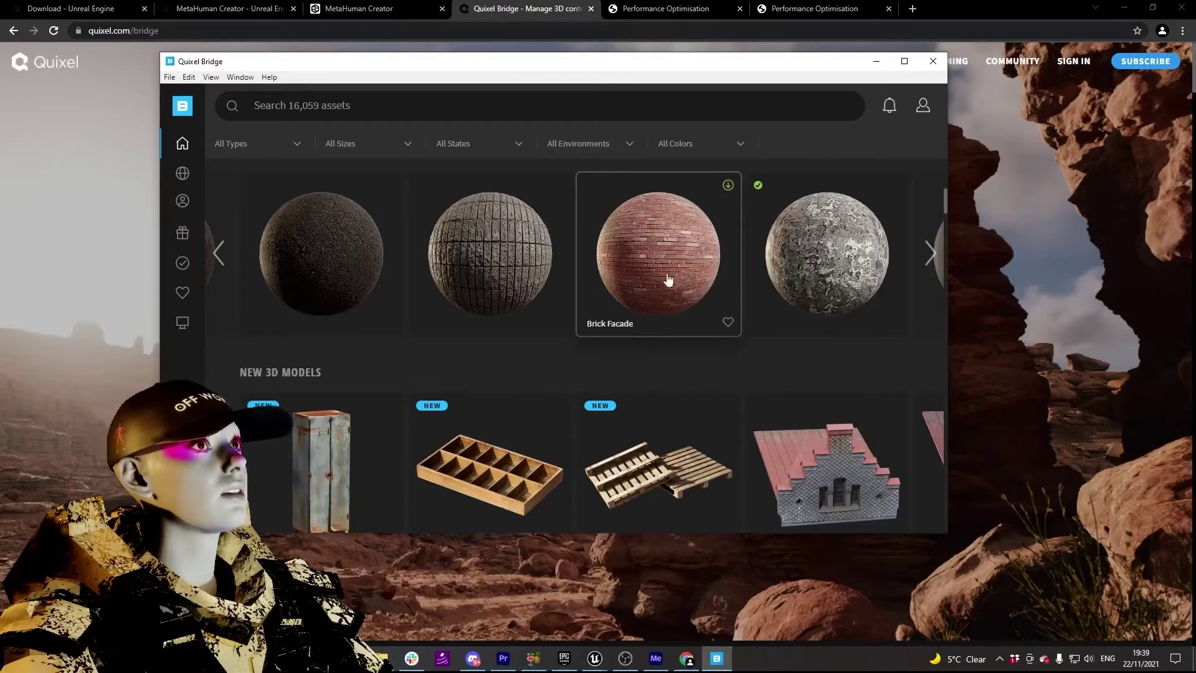
{"action": "scroll", "coordinate": [676, 373], "scroll_direction": "down", "scroll_amount": 2}
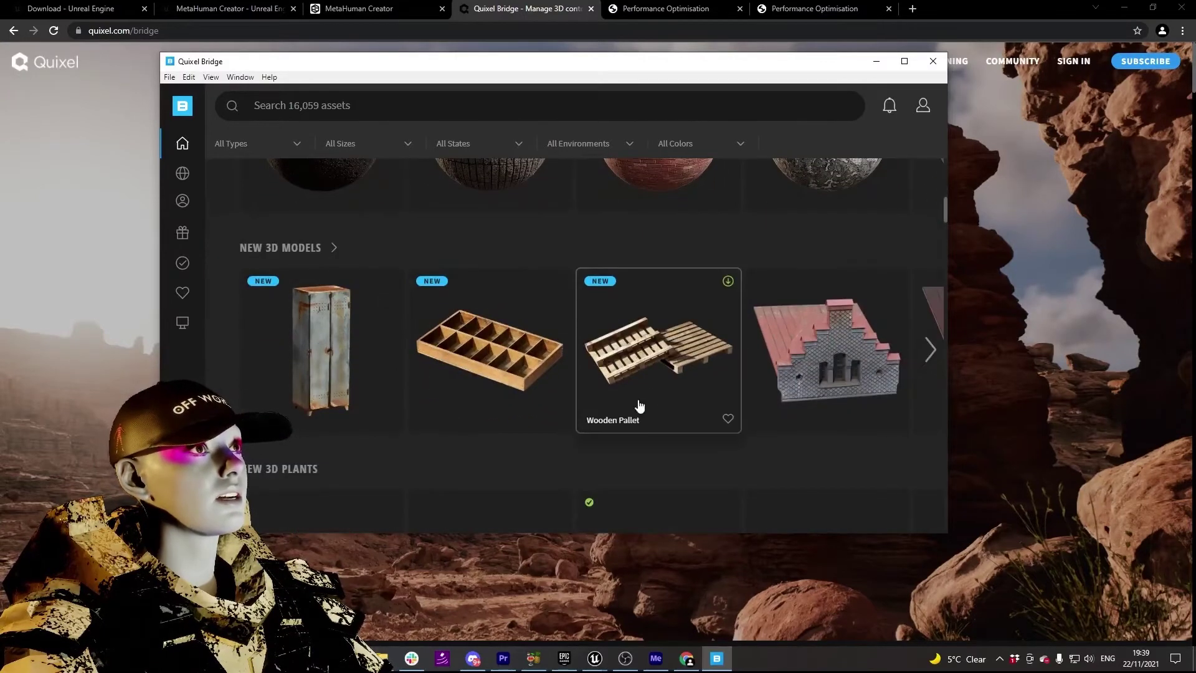
{"action": "left_click", "coordinate": [930, 360]}
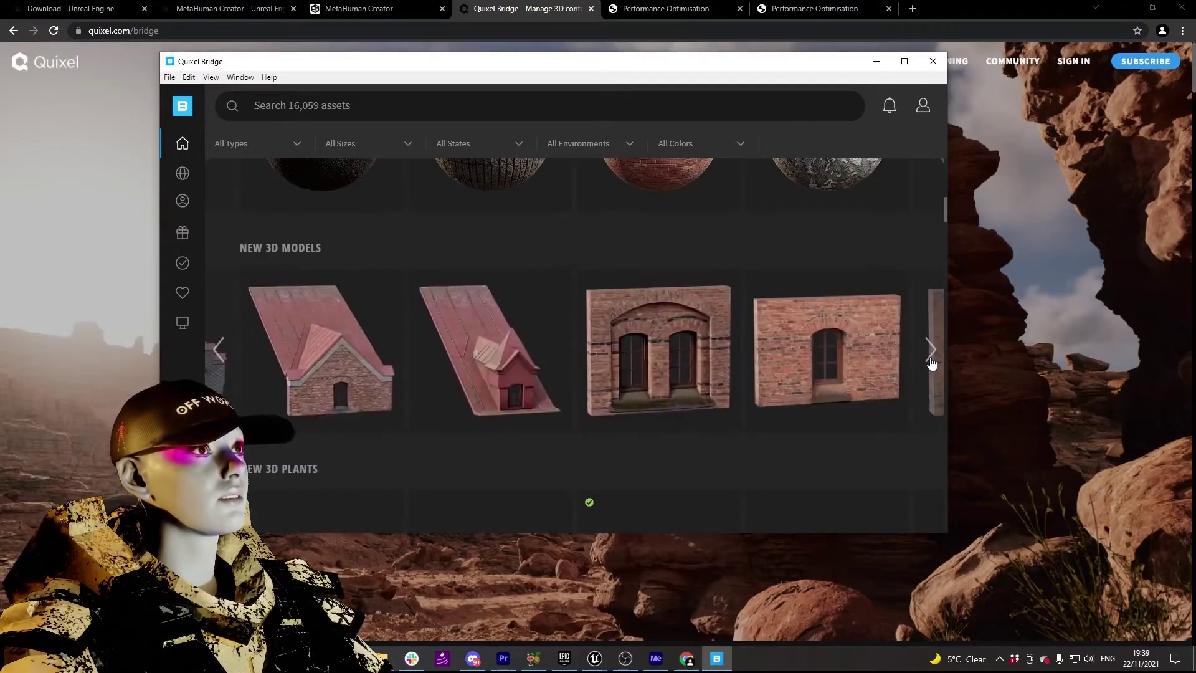
{"action": "left_click", "coordinate": [930, 363]}
{"action": "scroll", "coordinate": [595, 374], "scroll_direction": "down", "scroll_amount": 2}
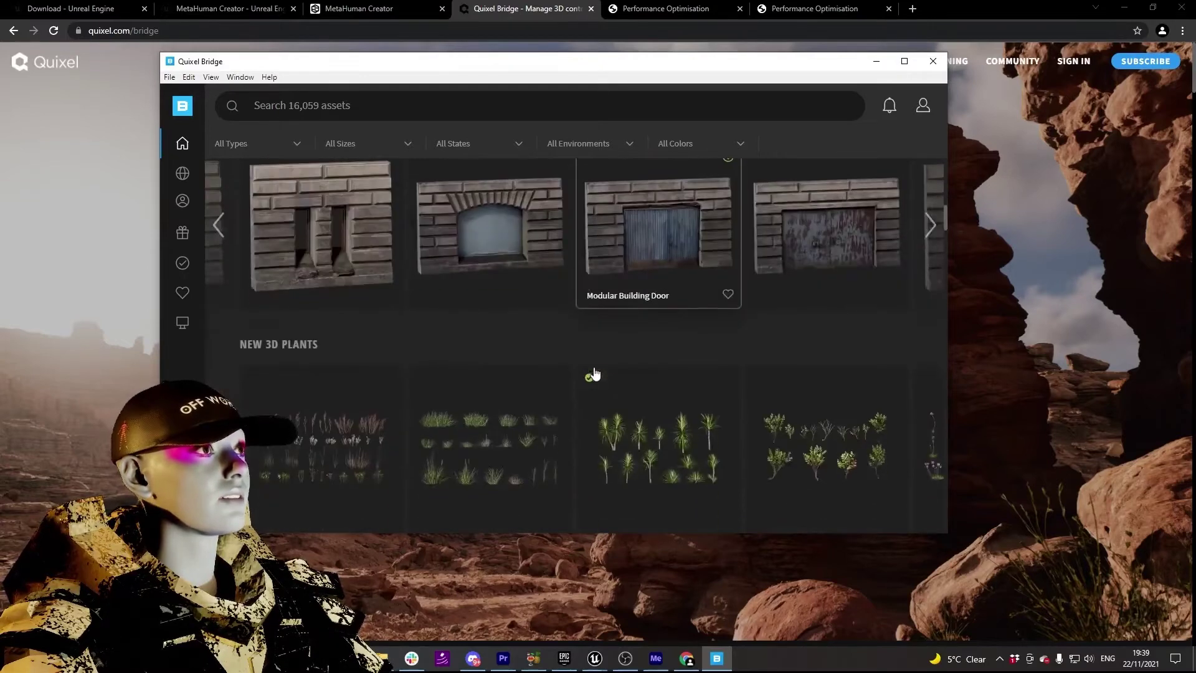
{"action": "scroll", "coordinate": [638, 429], "scroll_direction": "up", "scroll_amount": 1}
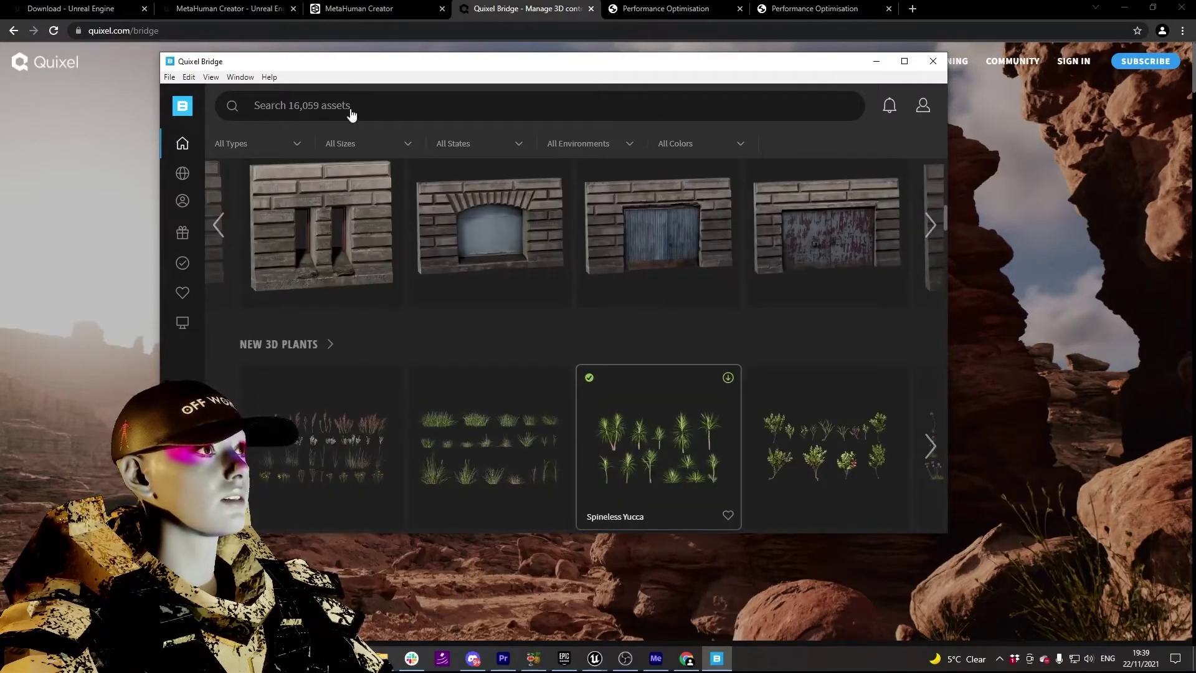
Open the MetaHumans section in Bridge's sidebar and filter it to My MetaHumans
{"action": "left_click", "coordinate": [181, 203]}
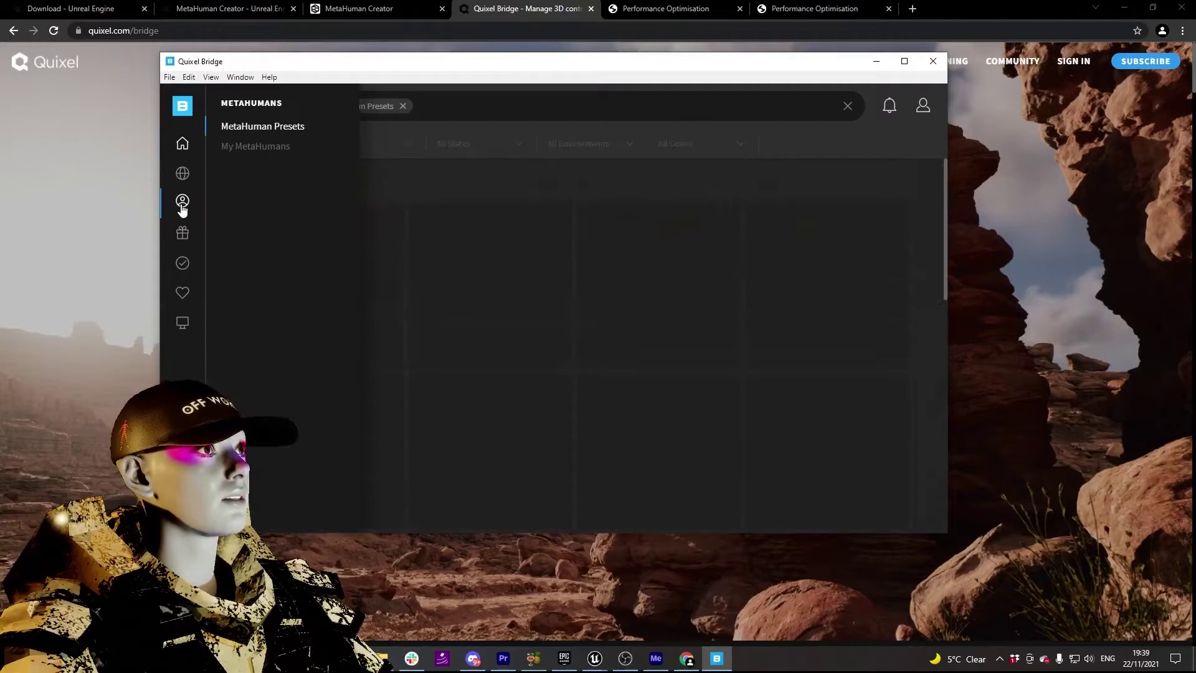
{"action": "left_click", "coordinate": [258, 153]}
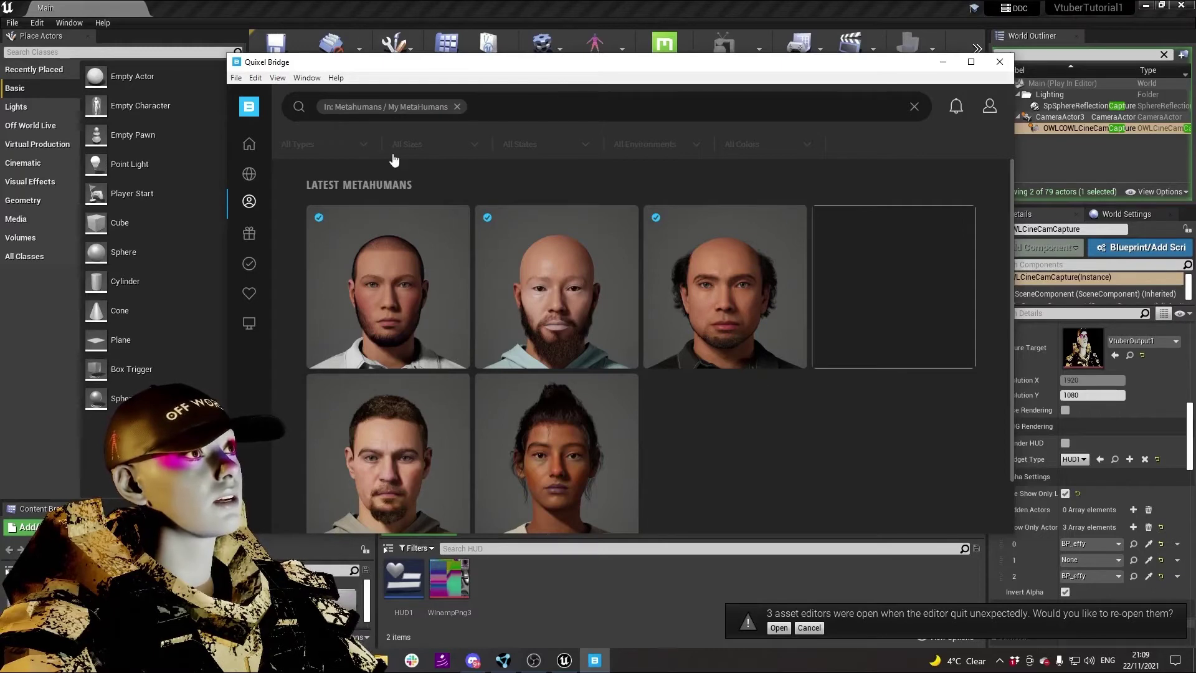
Move and minimize the Bridge window to reveal the TutorialMap2 level in Unreal Editor
{"action": "left_click_drag", "start_coordinate": [525, 67], "coordinate": [486, 99]}
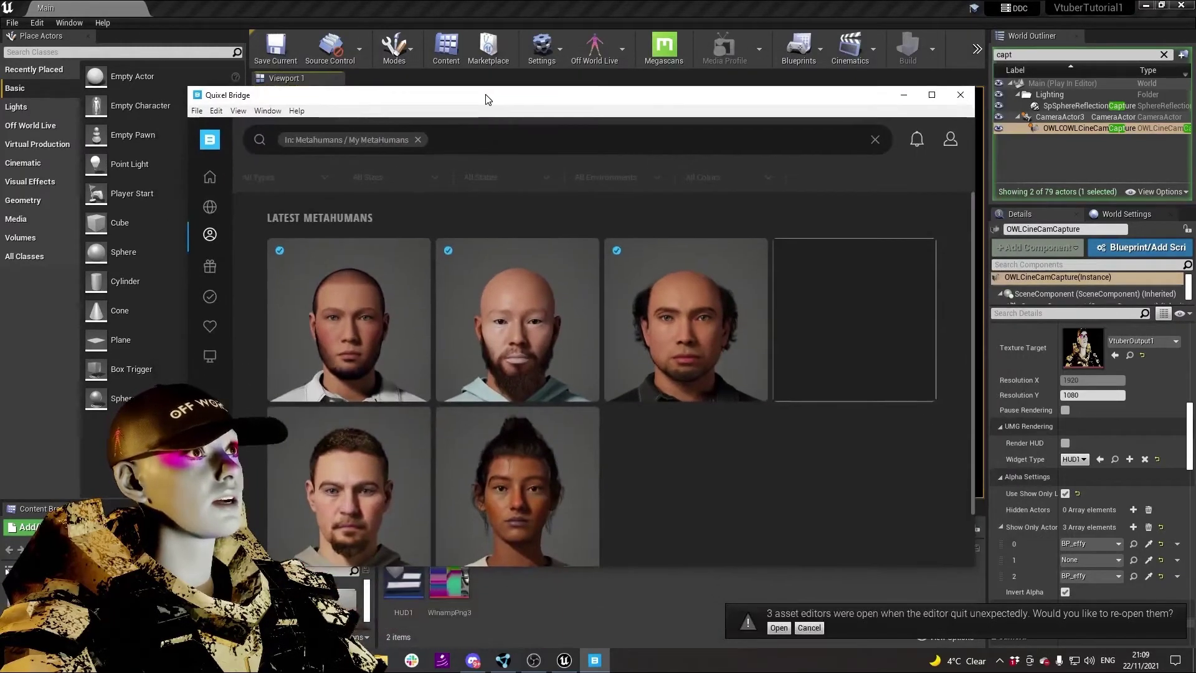
{"action": "left_click", "coordinate": [903, 94]}
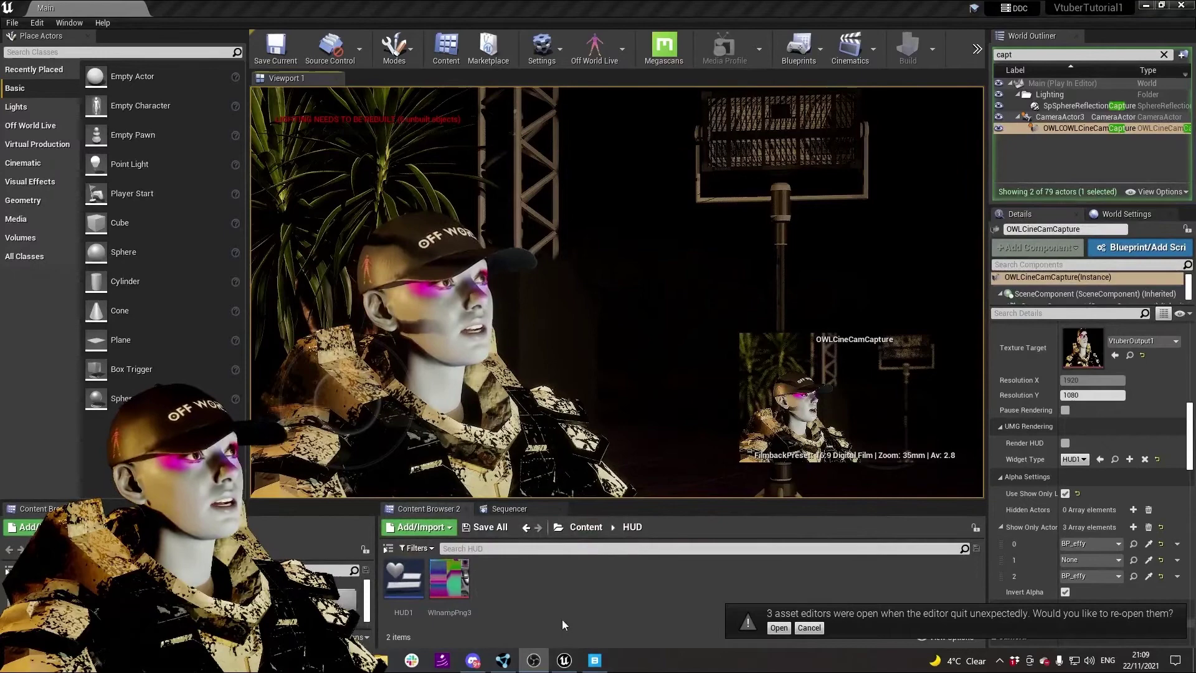
{"action": "left_click", "coordinate": [594, 660]}
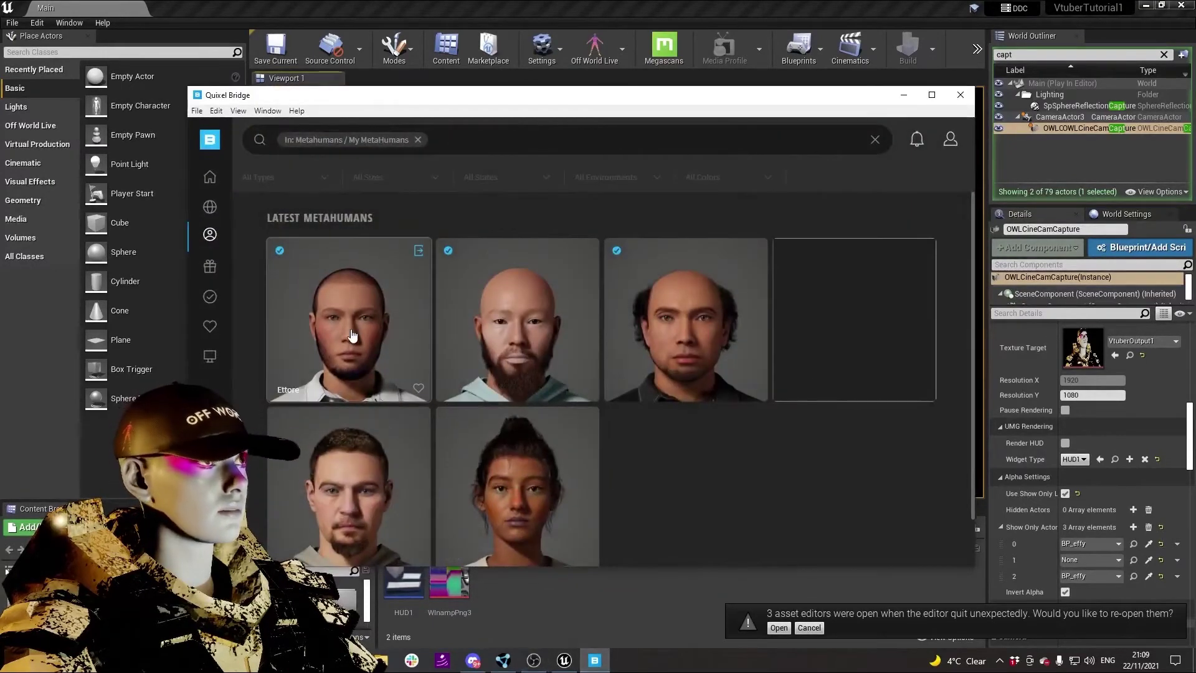
{"action": "left_click", "coordinate": [564, 660]}
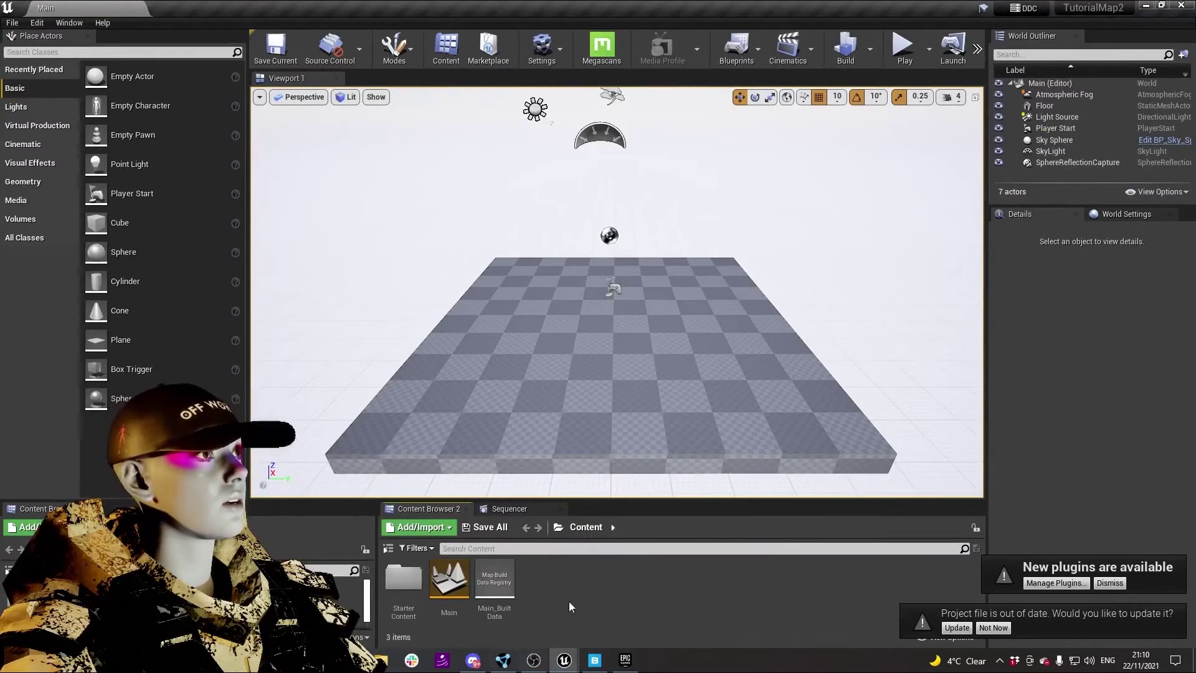
Export the Ettore MetaHuman from Bridge into the Unreal project and return to the editor
{"action": "left_click", "coordinate": [595, 660]}
{"action": "mouse_move", "coordinate": [419, 255]}
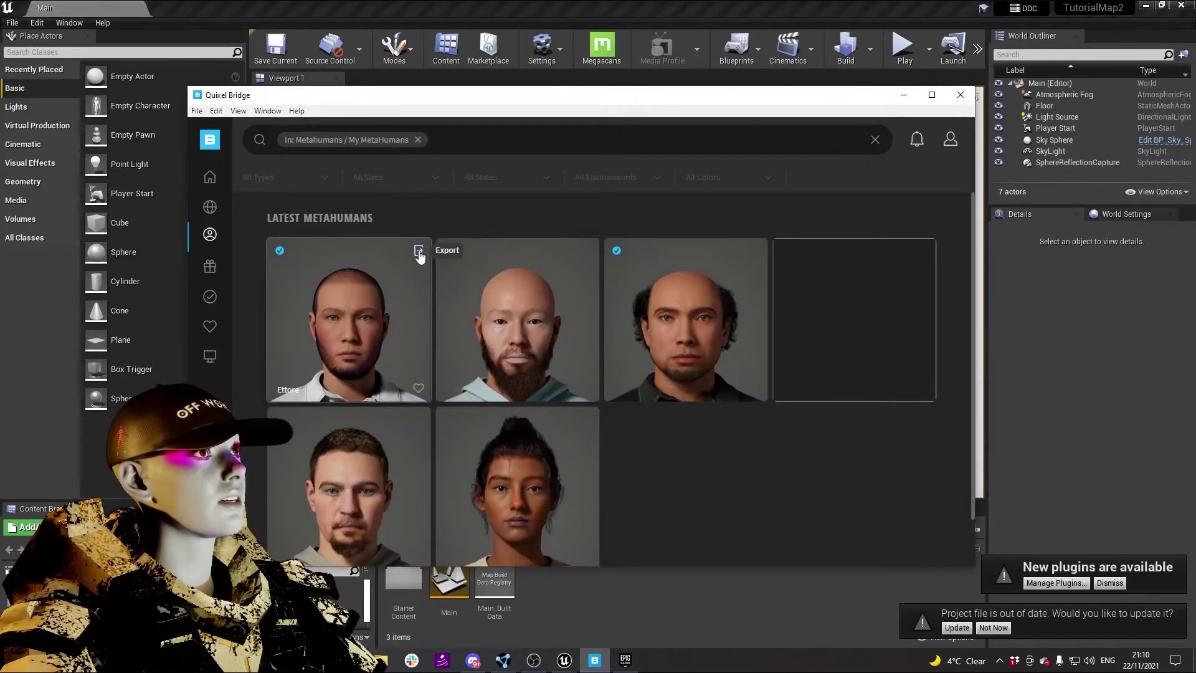
{"action": "left_click", "coordinate": [419, 251]}
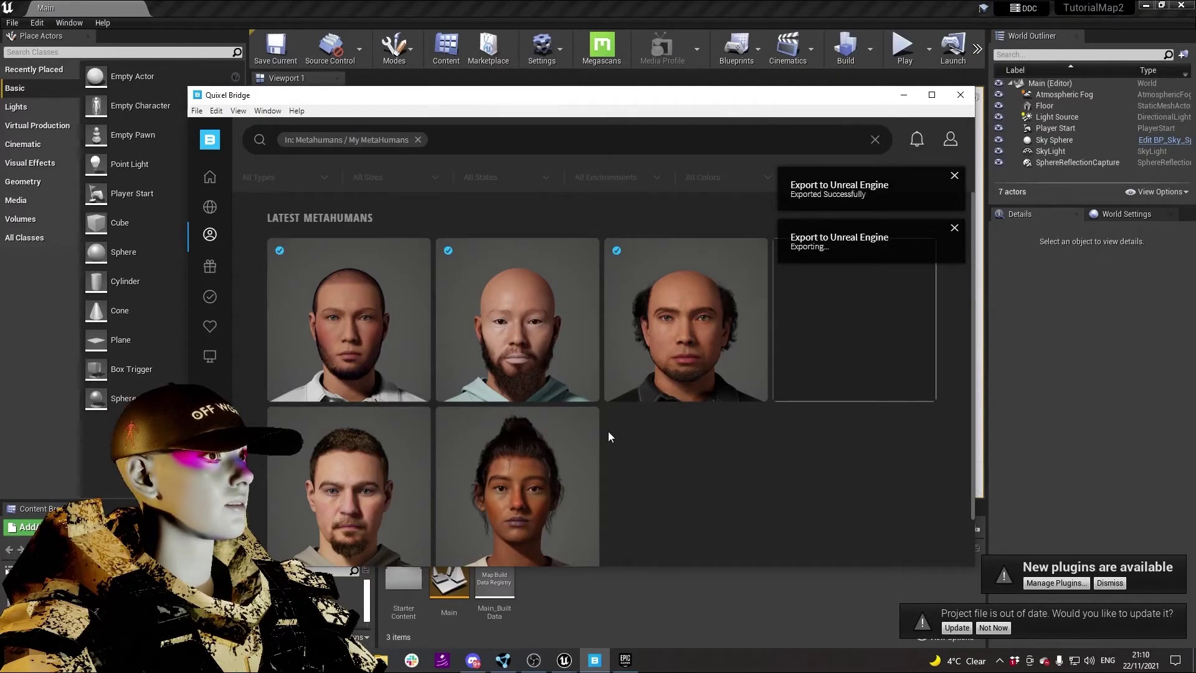
{"action": "left_click", "coordinate": [678, 602]}
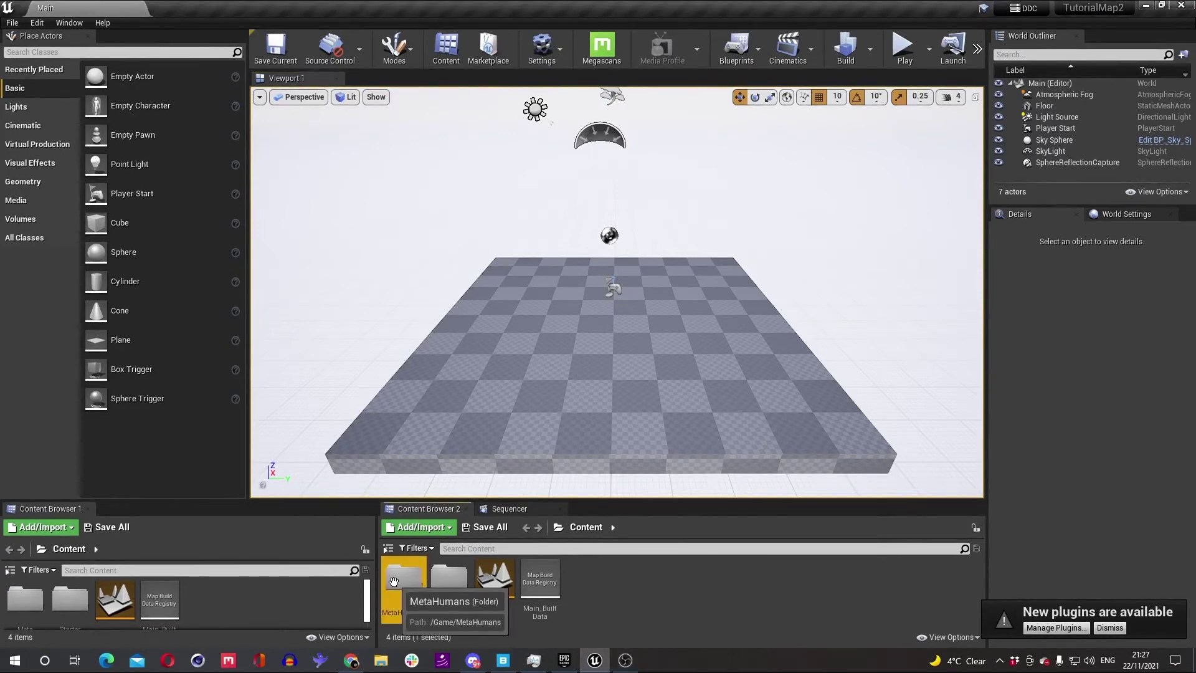
Open the MetaHumans folder and enable the missing project settings and RigLogic/Live Link plugins
{"action": "double_click", "coordinate": [403, 577]}
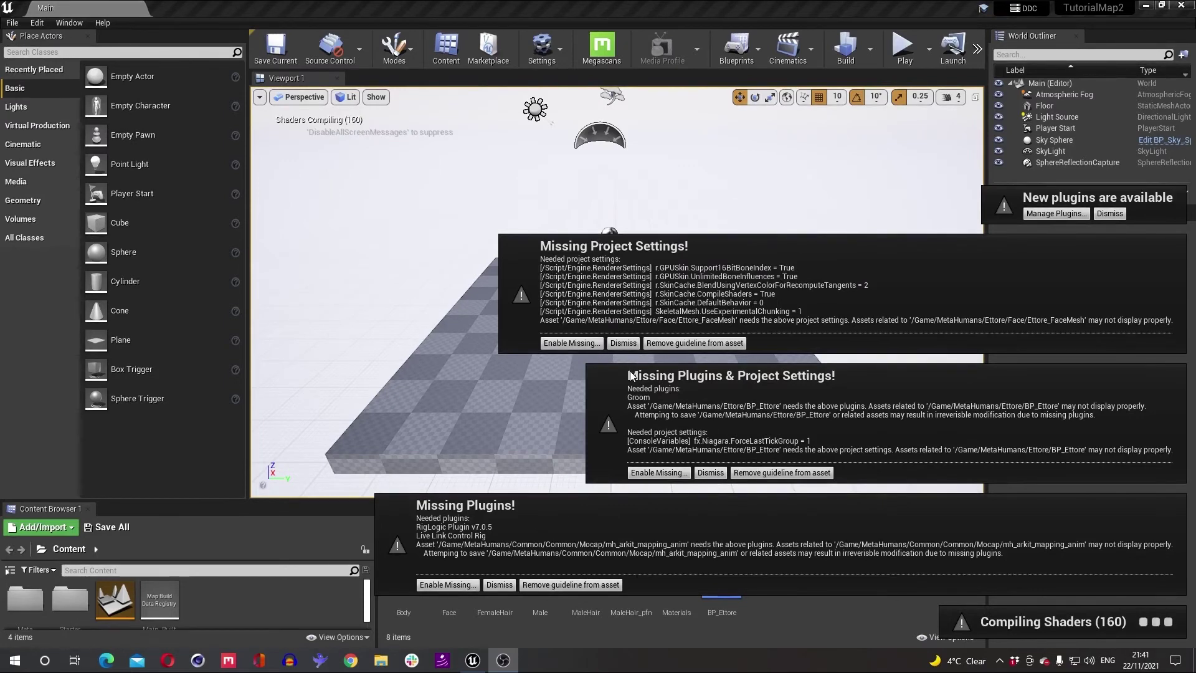
{"action": "left_click", "coordinate": [564, 344]}
{"action": "left_click", "coordinate": [659, 472]}
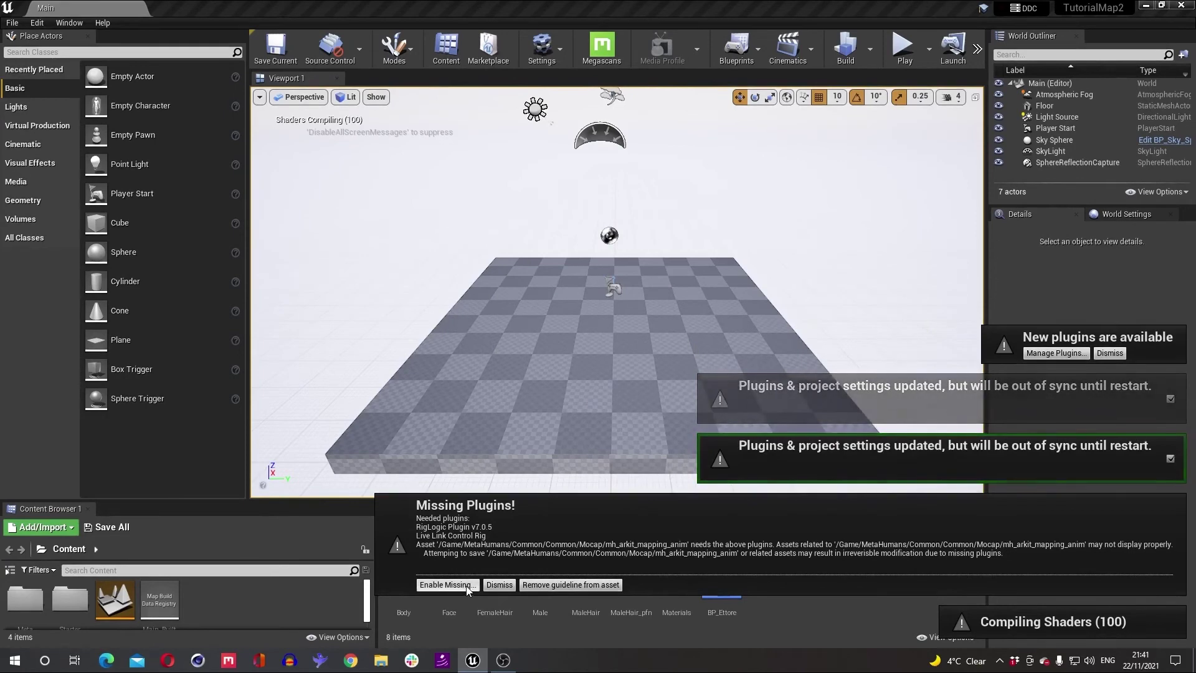
{"action": "left_click", "coordinate": [446, 584]}
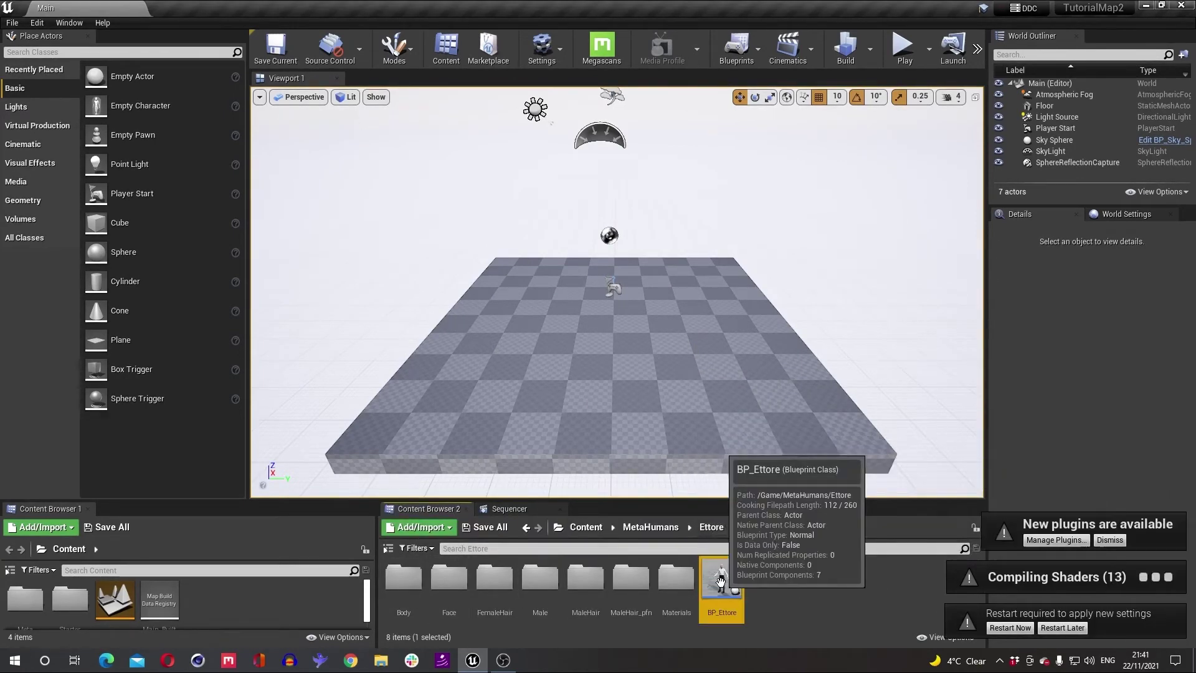
Open Content > MetaHumans > Ettore, select BP_Ettore, and restart the editor
{"action": "left_click", "coordinate": [584, 526]}
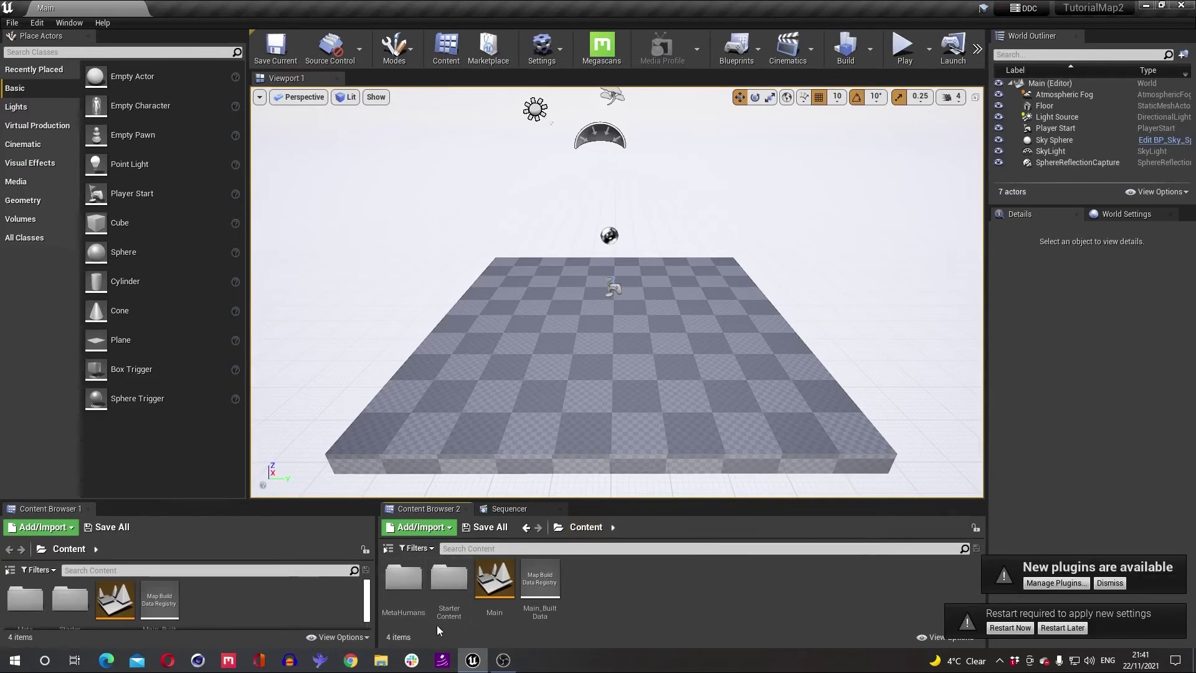
{"action": "double_click", "coordinate": [409, 590]}
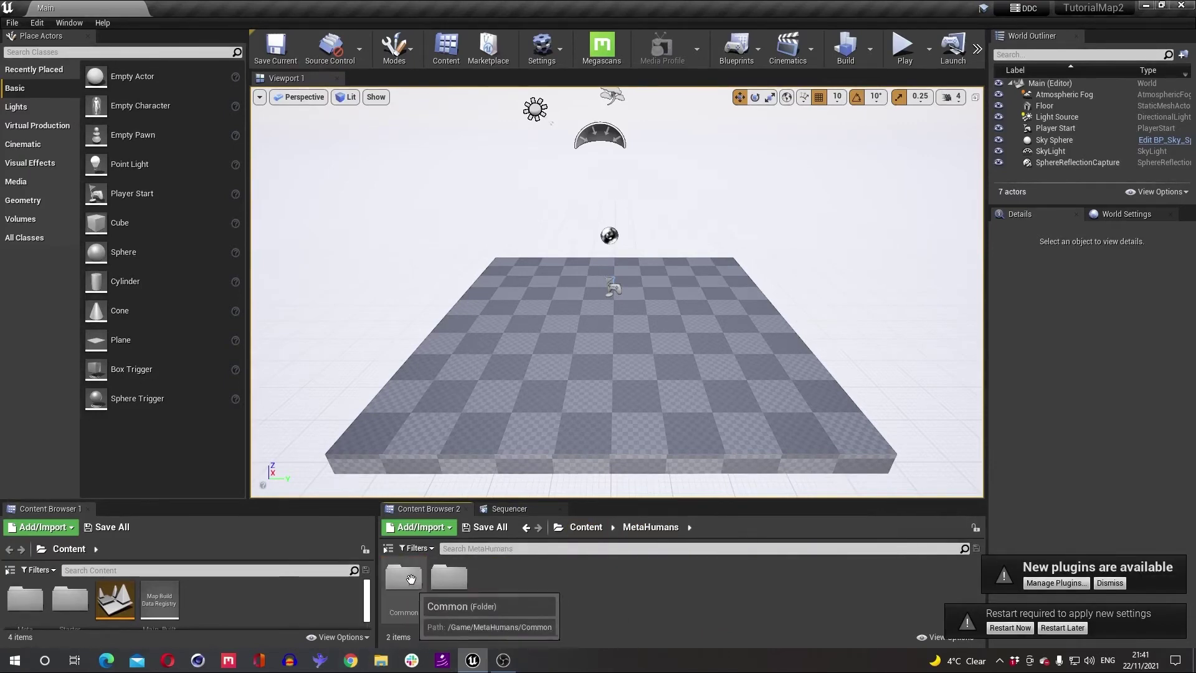
{"action": "left_click", "coordinate": [447, 584]}
{"action": "double_click", "coordinate": [446, 584]}
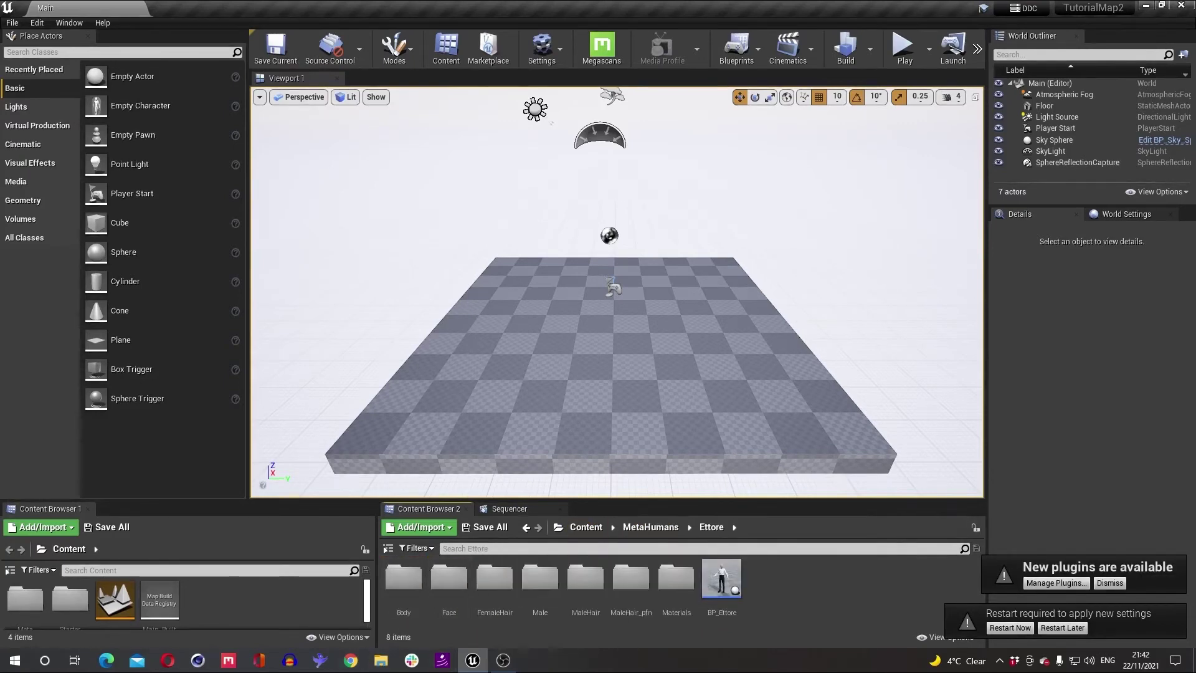
{"action": "left_click", "coordinate": [722, 583]}
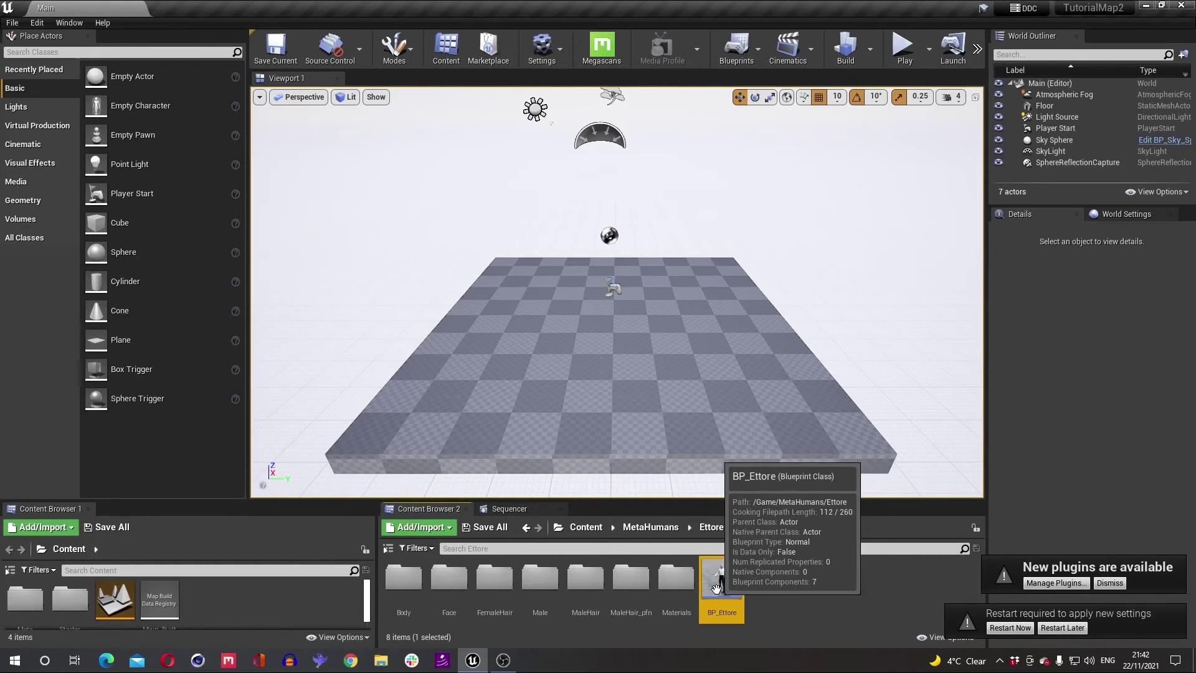
{"action": "left_click", "coordinate": [1010, 629]}
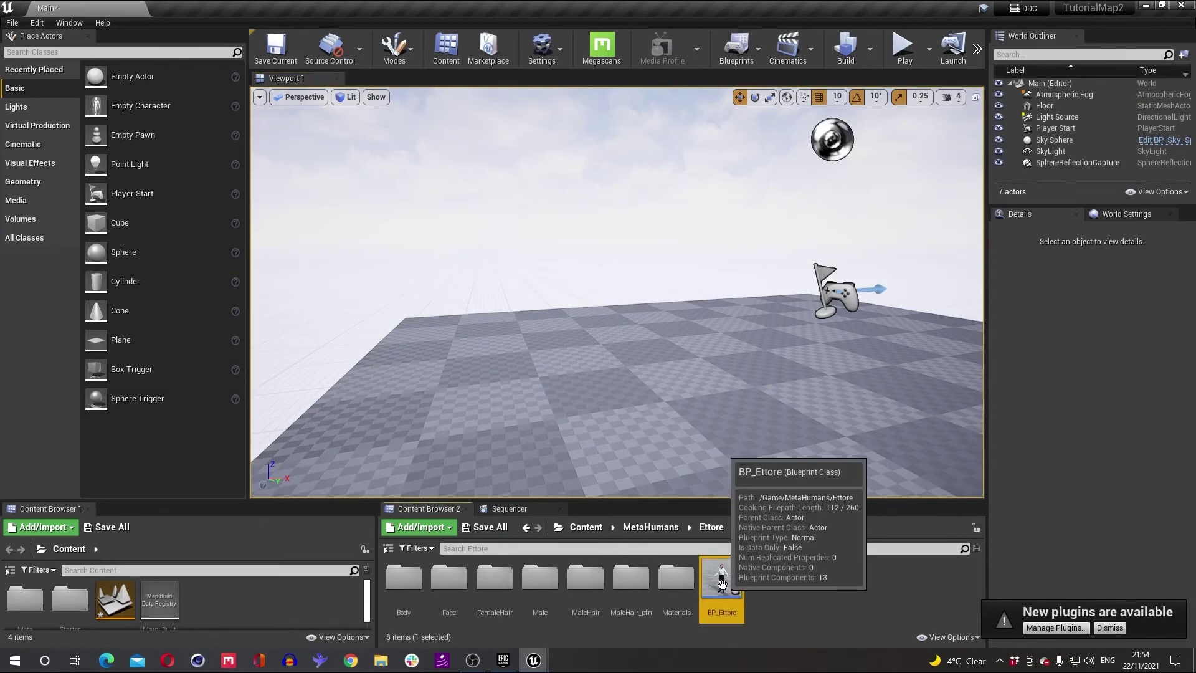
Drag BP_Ettore into the viewport so Ettore stands on the checkered floor
{"action": "left_click_drag", "start_coordinate": [721, 579], "coordinate": [599, 453]}
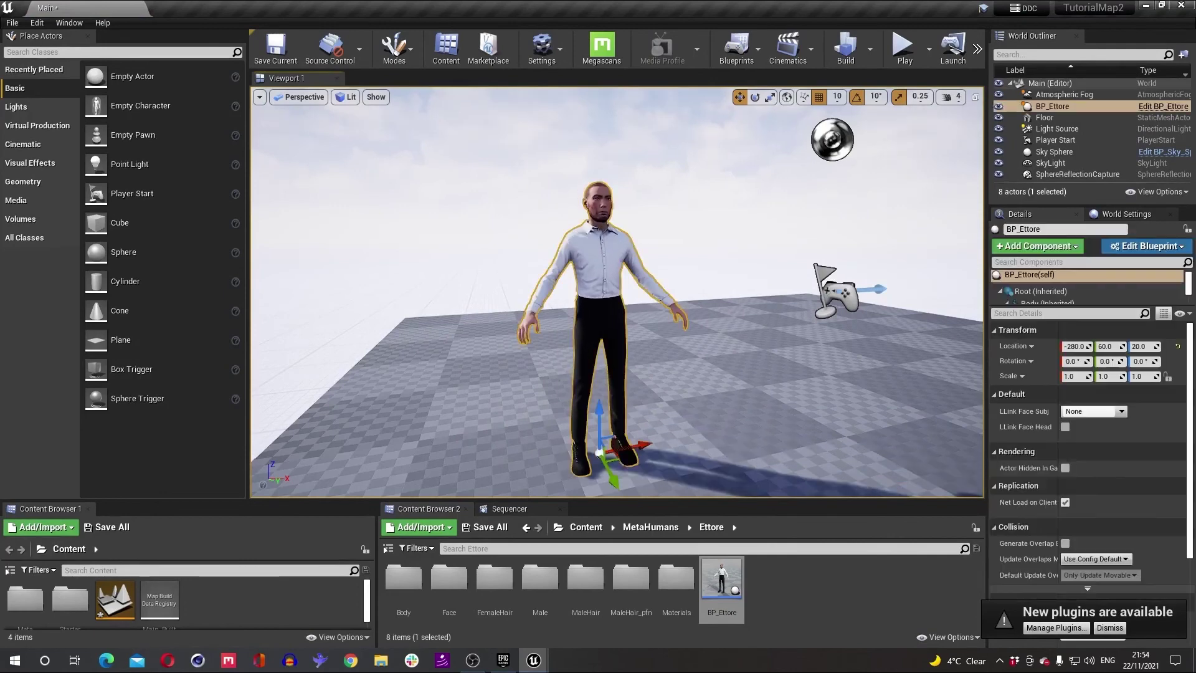